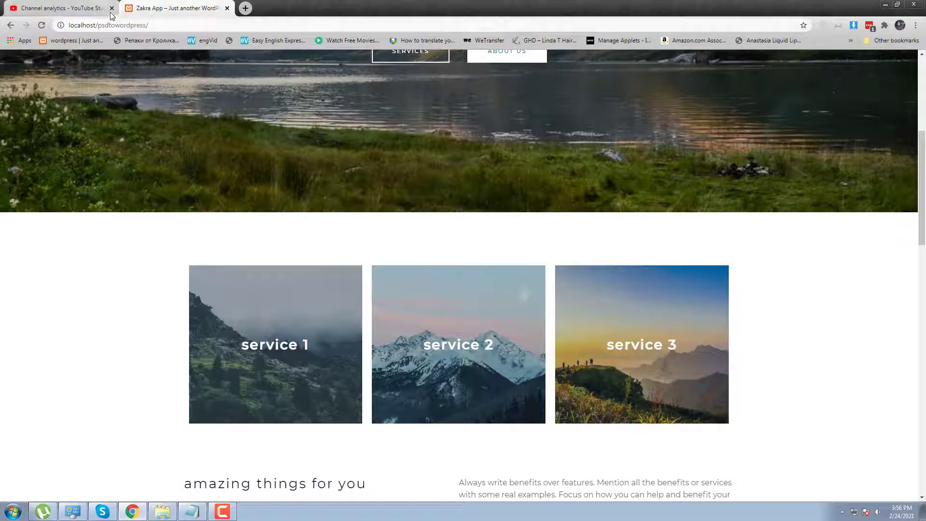
# Close the YouTube Studio tab, open the wp-admin page of localhost/psdtowordpress, and log in to WordPress.
pyautogui.click(111, 8)
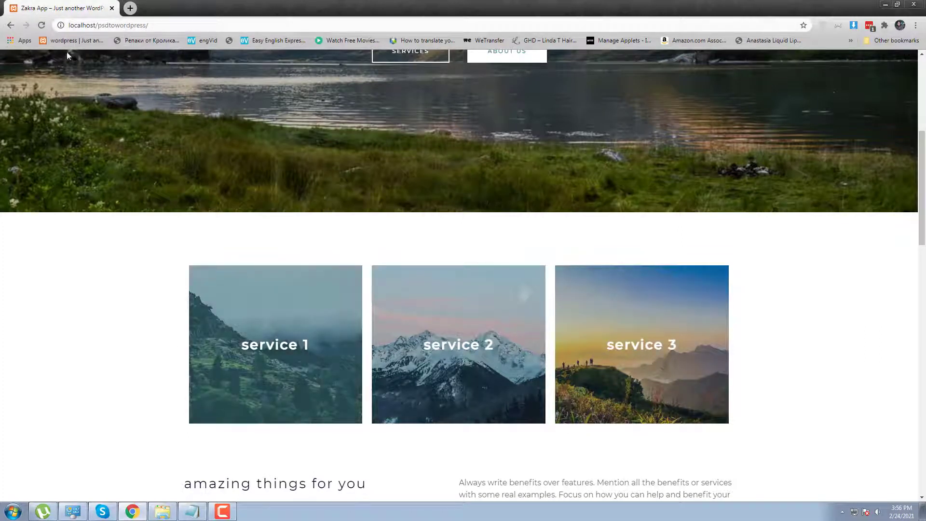
pyautogui.click(196, 22)
pyautogui.write('w')
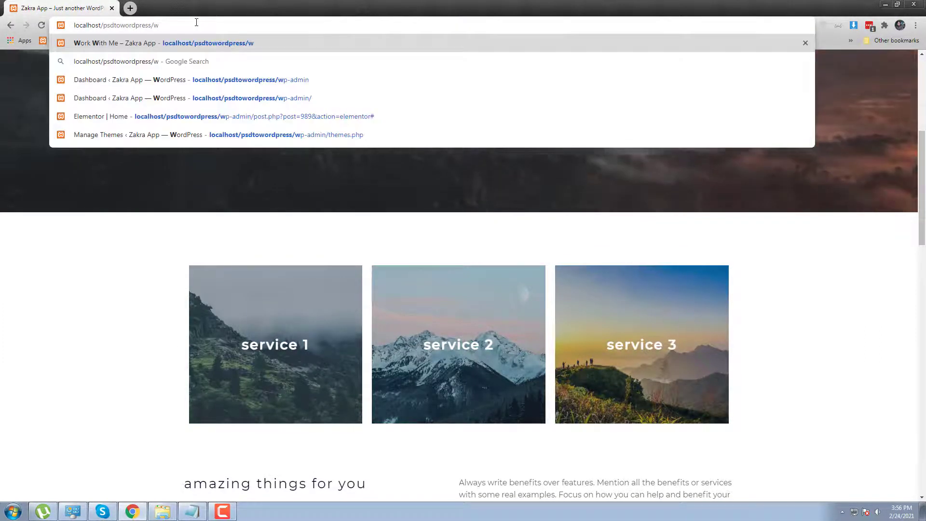
pyautogui.write('p-admin')
pyautogui.press('Return')
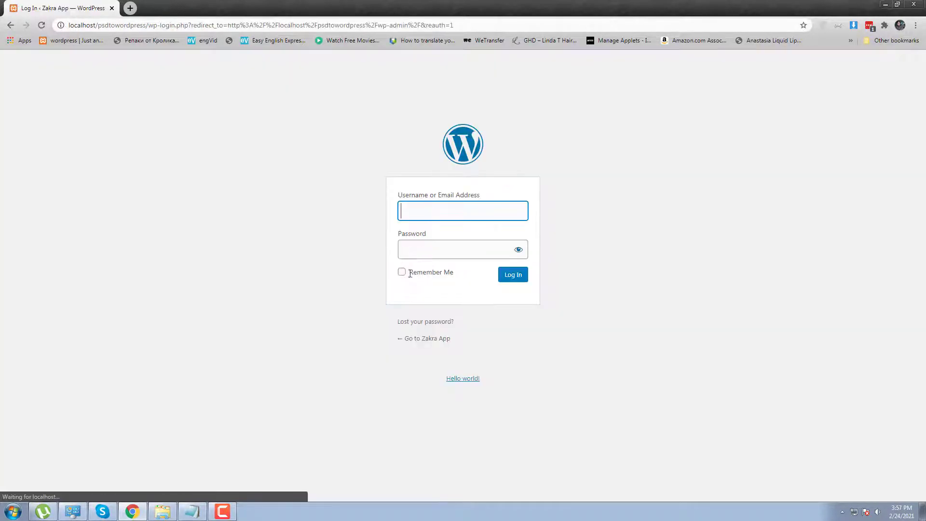
pyautogui.click(513, 275)
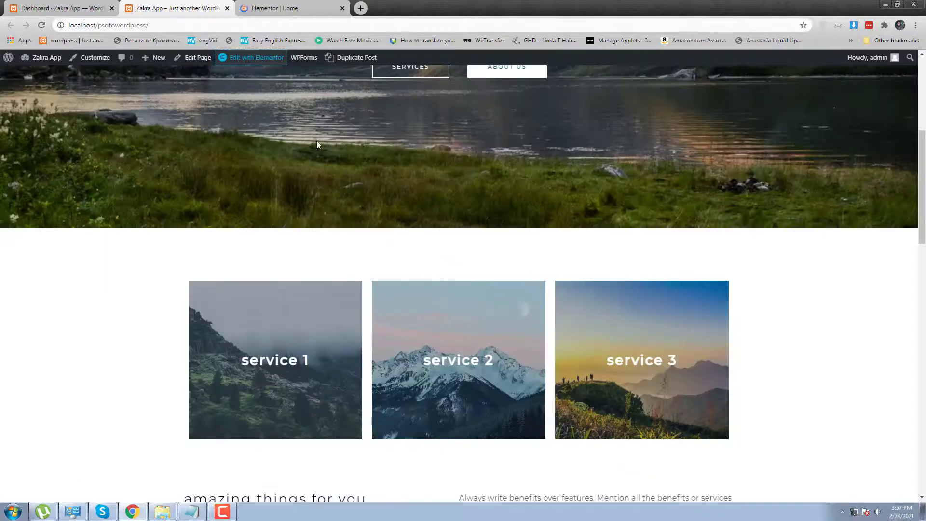
# In the Elementor editor for the Home page, add an Inner Section to the empty section below the photo gallery.
pyautogui.click(282, 4)
pyautogui.scroll(-7, 591, 317)
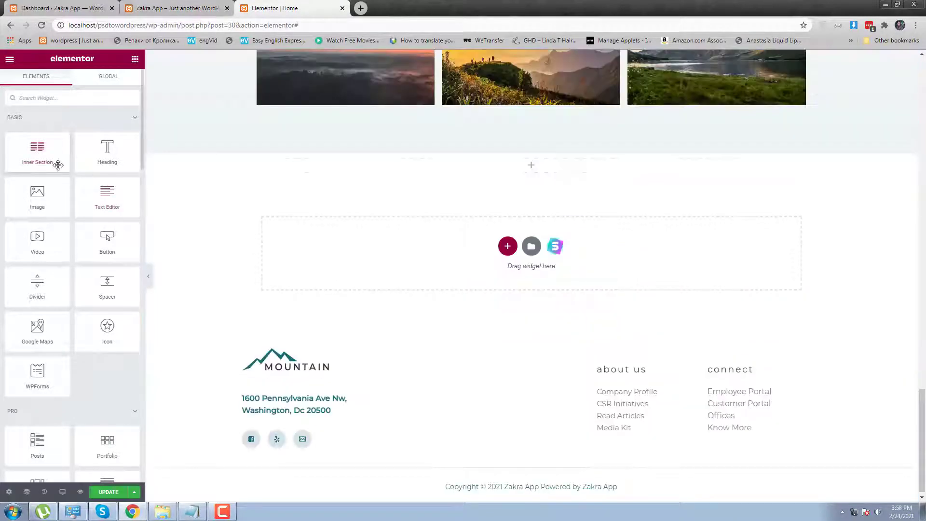
pyautogui.moveTo(58, 166); pyautogui.dragTo(412, 170)
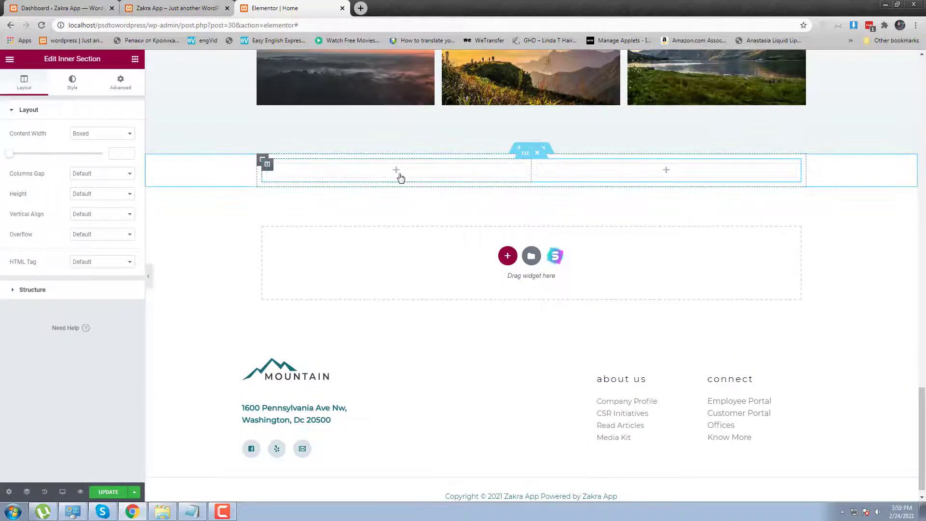
# Add an Image widget to the inner section's left column with mountain-and-lake-at-sunset-135157.jpg from the media library.
pyautogui.click(400, 176)
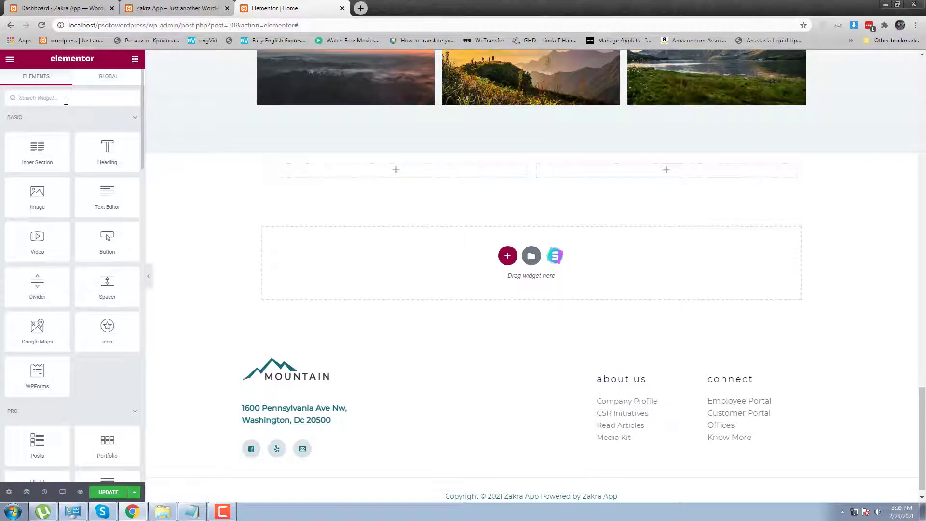
pyautogui.write('image')
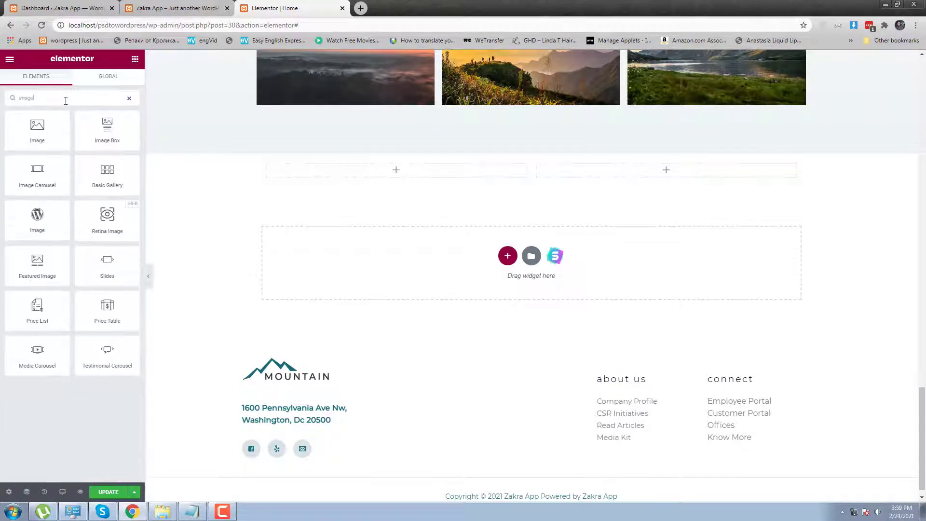
pyautogui.moveTo(38, 127); pyautogui.dragTo(415, 181)
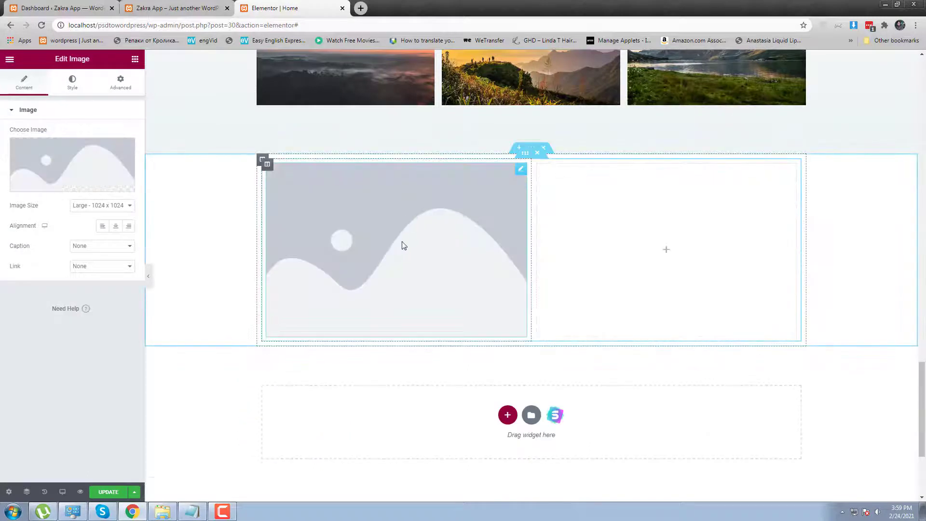
pyautogui.click(79, 178)
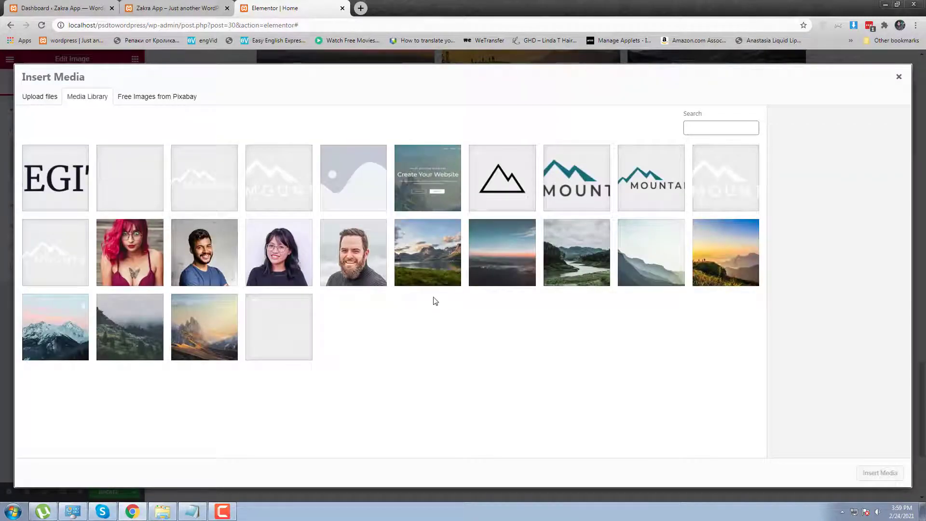
pyautogui.click(429, 273)
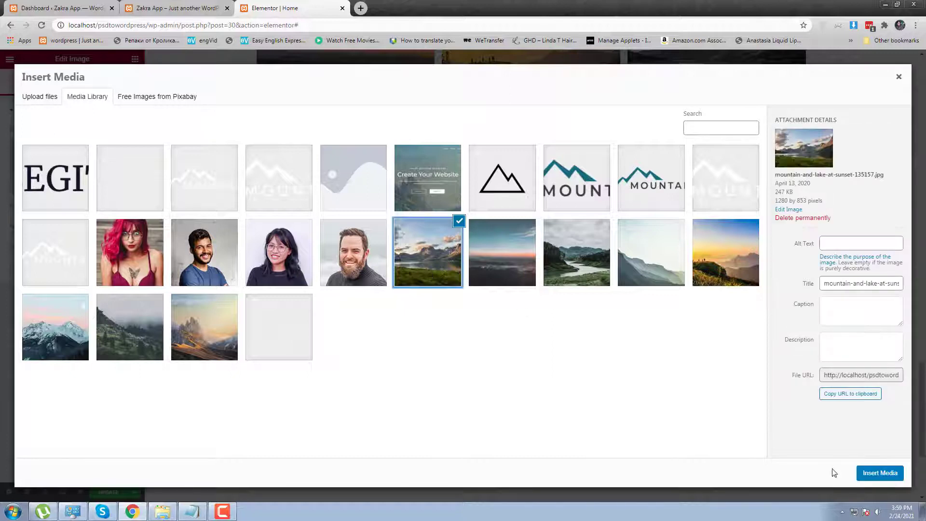
pyautogui.click(868, 475)
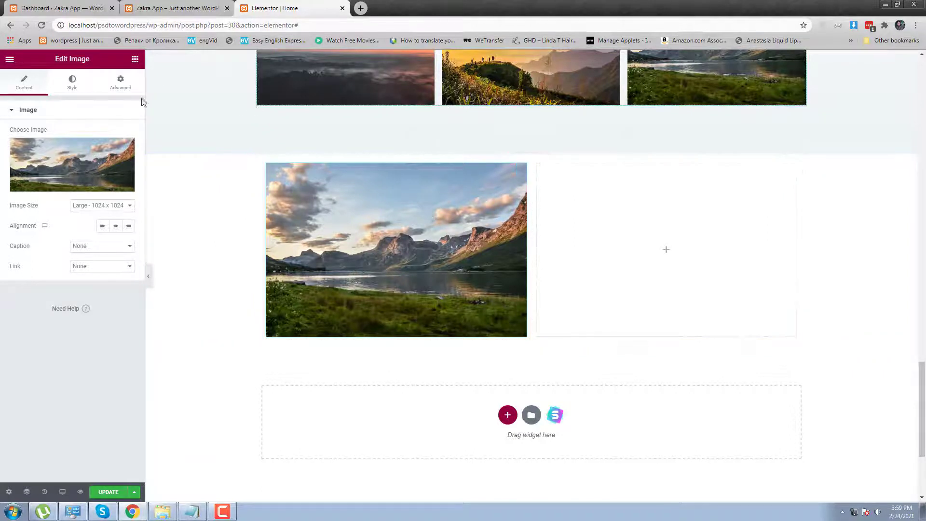
# Turn on Mouse Effects in the lake image's motion effects and enable 3D Tilt.
pyautogui.click(120, 82)
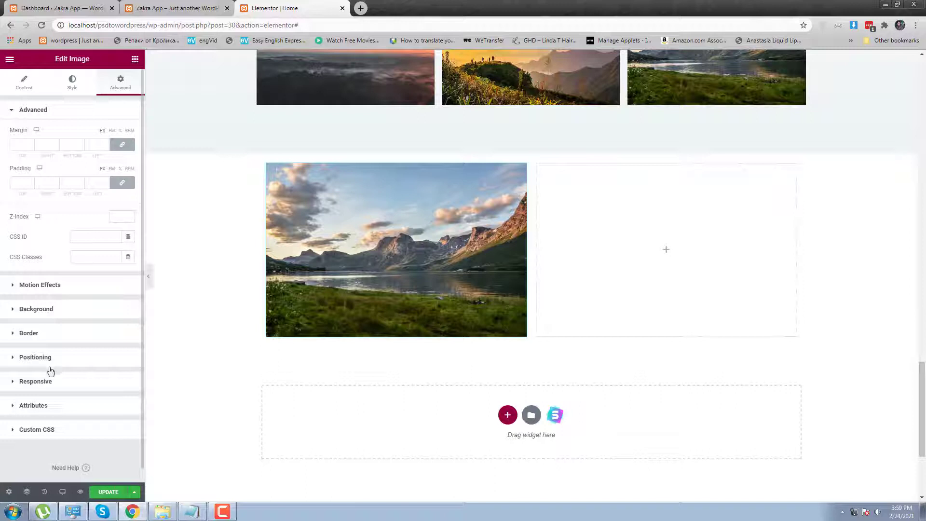
pyautogui.click(36, 358)
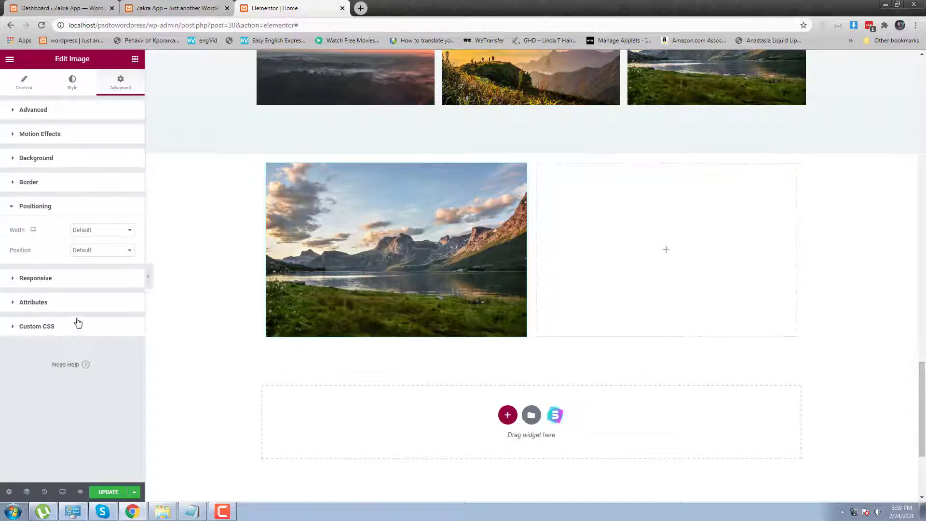
pyautogui.click(73, 140)
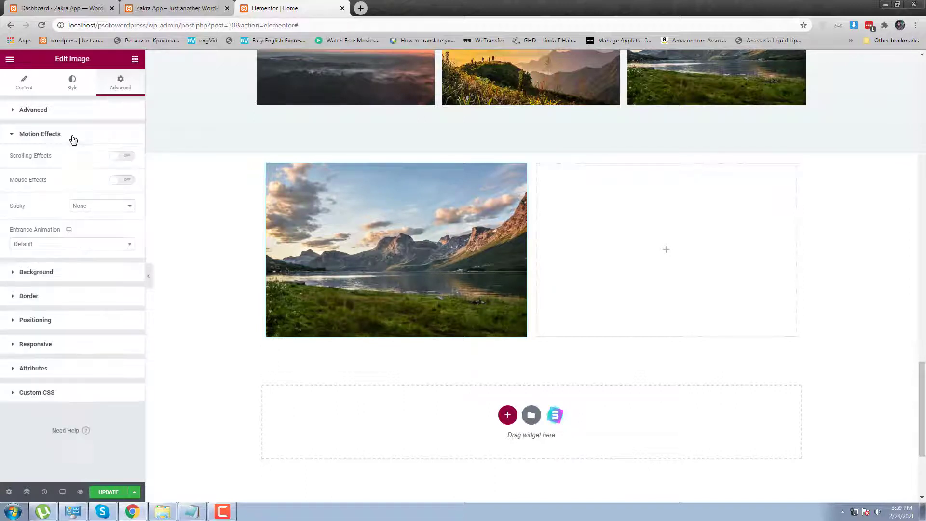
pyautogui.click(125, 180)
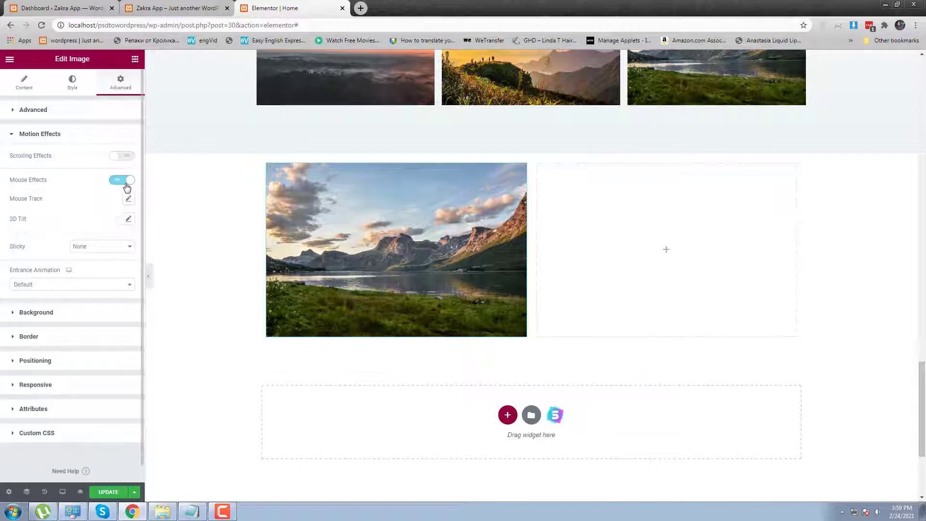
pyautogui.click(129, 220)
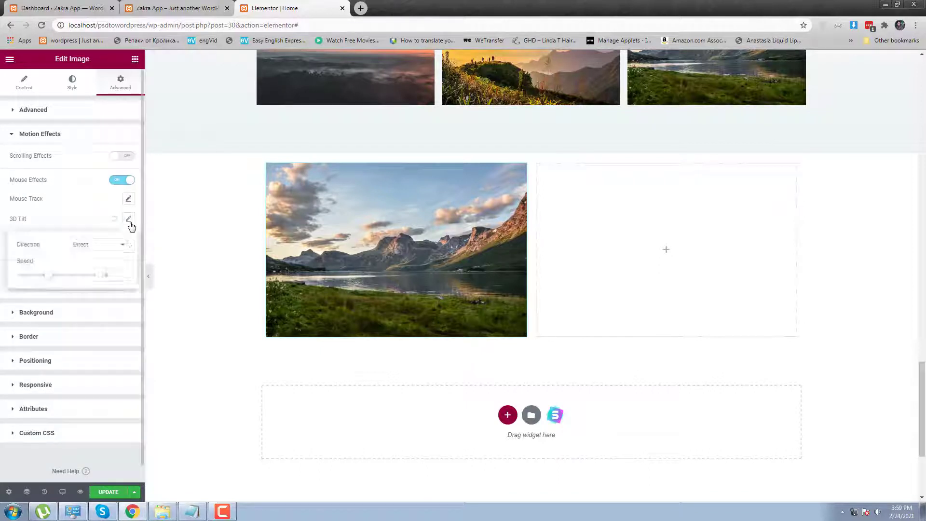
# Try the Opposite 3D tilt direction on the image, return it to Direct, and update the page.
pyautogui.click(109, 246)
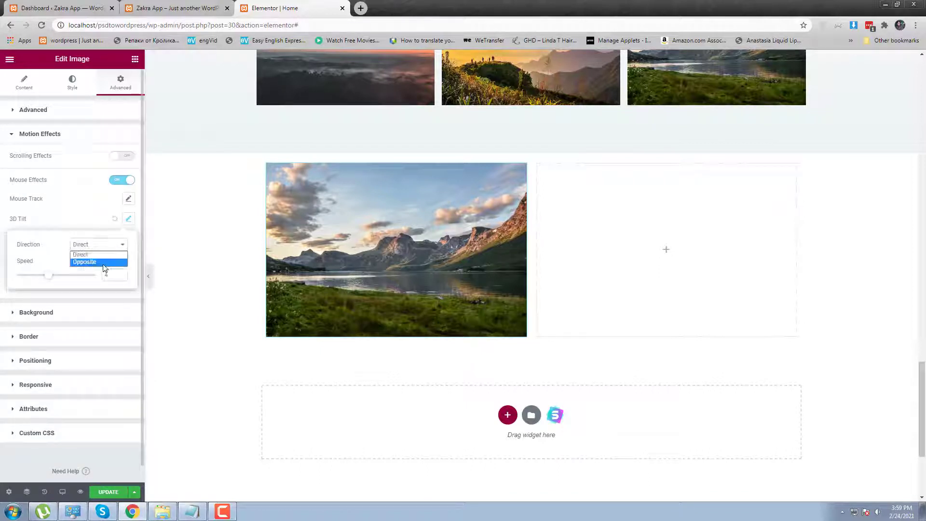
pyautogui.click(105, 263)
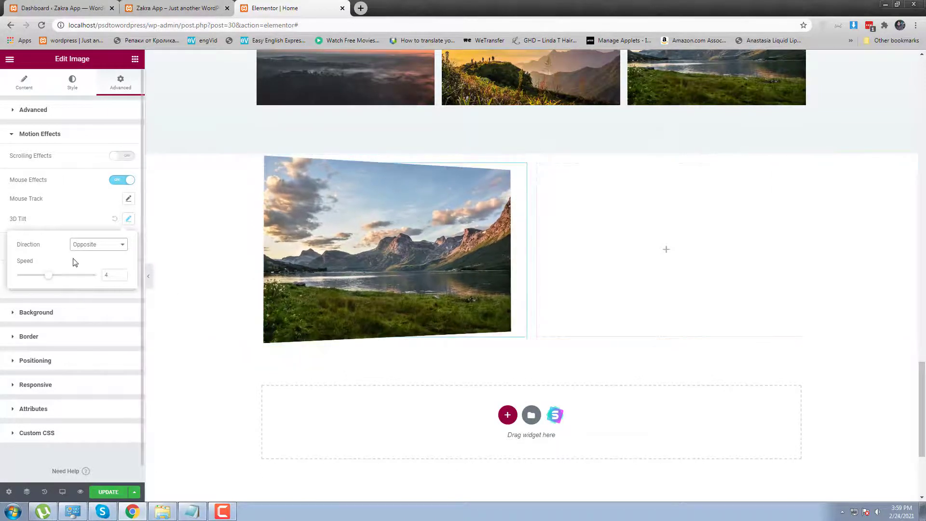
pyautogui.click(88, 246)
pyautogui.click(109, 254)
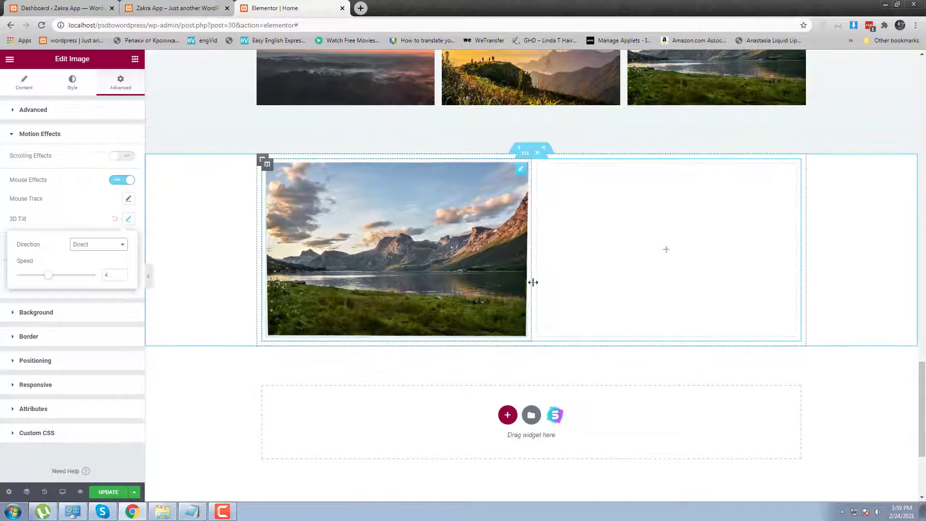
pyautogui.click(108, 492)
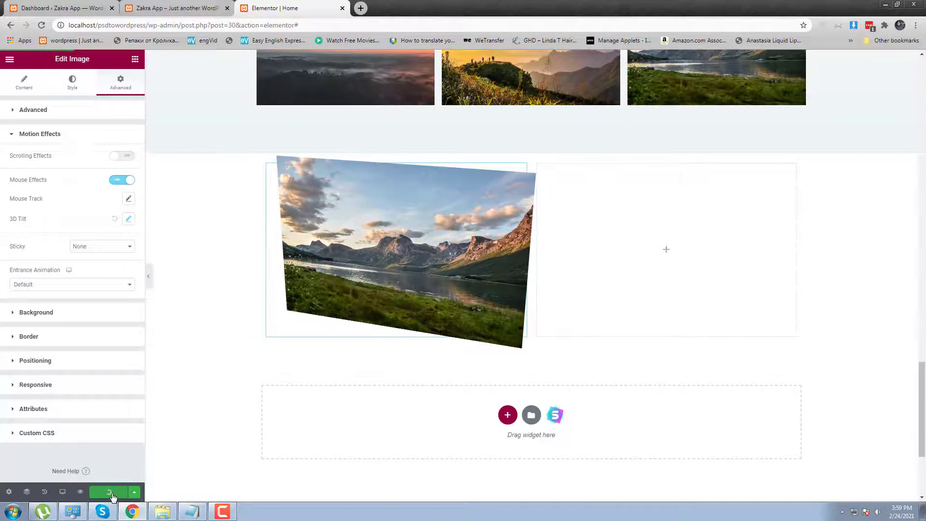
# Add a Heading widget to the empty right column and place a Text Editor widget beneath it.
pyautogui.click(667, 252)
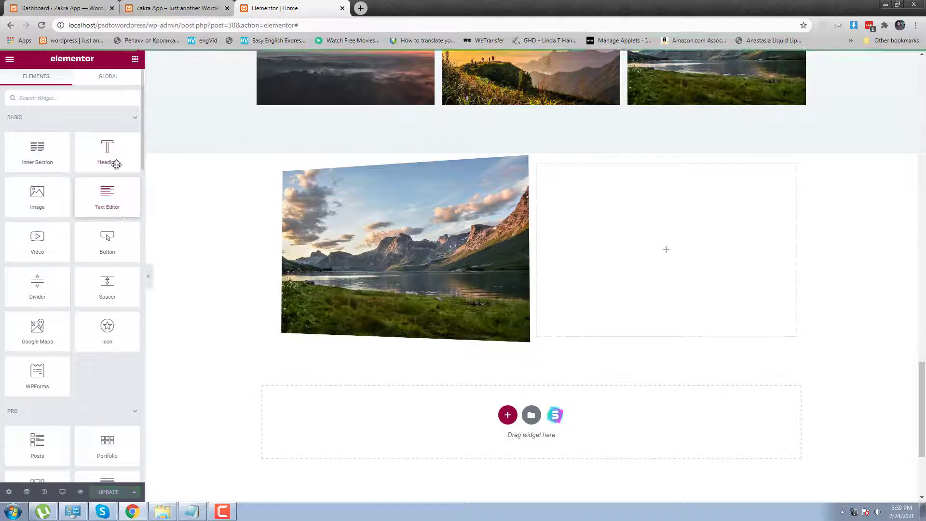
pyautogui.moveTo(114, 163); pyautogui.dragTo(647, 212)
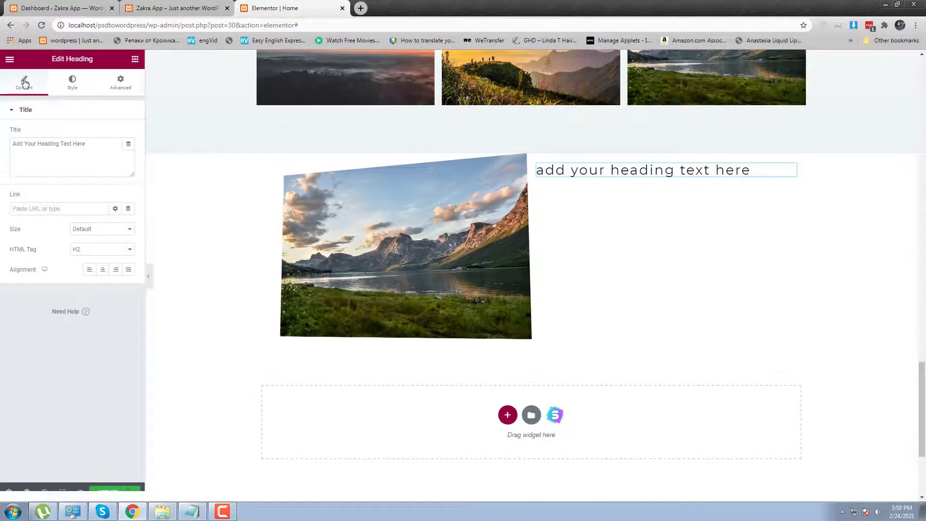
pyautogui.click(10, 59)
pyautogui.click(11, 61)
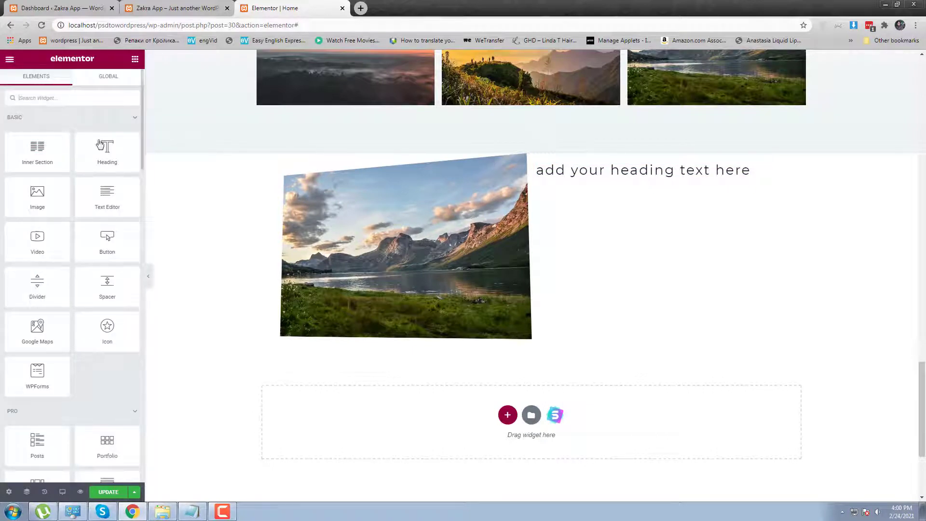
pyautogui.moveTo(118, 198); pyautogui.dragTo(654, 183)
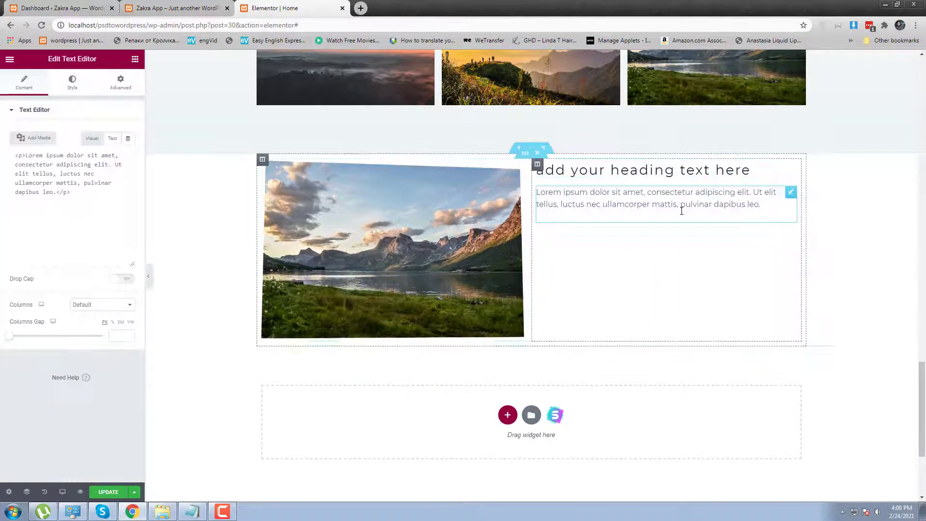
# Turn on Mouse Effects in the right column's motion effects and enable 3D Tilt.
pyautogui.click(537, 165)
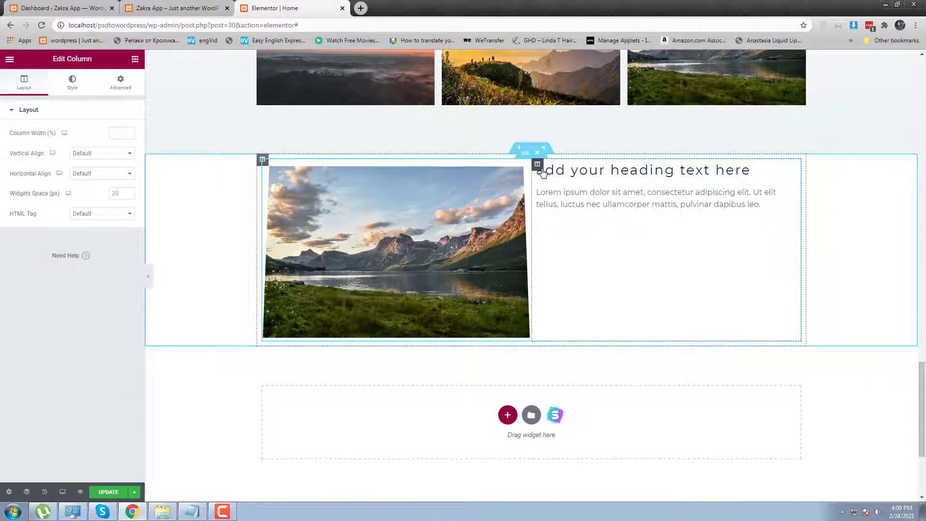
pyautogui.click(72, 82)
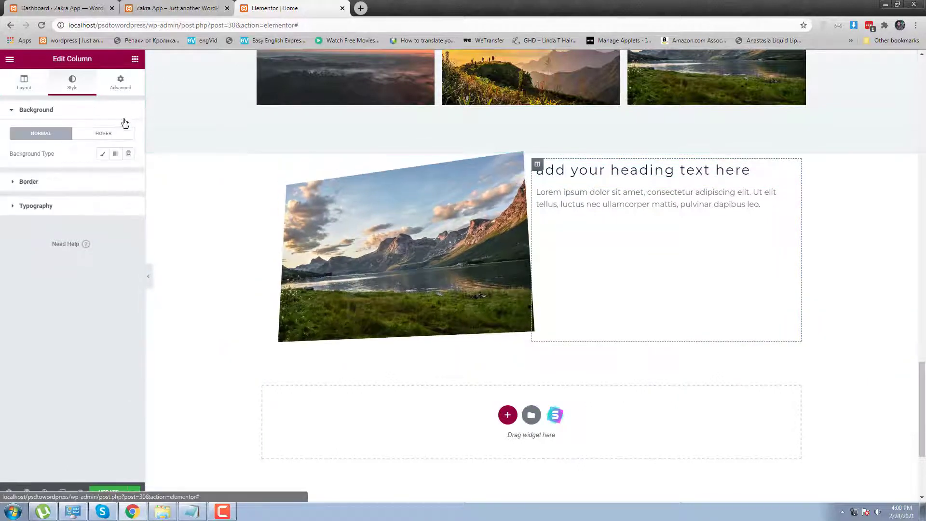
pyautogui.click(120, 92)
pyautogui.click(79, 286)
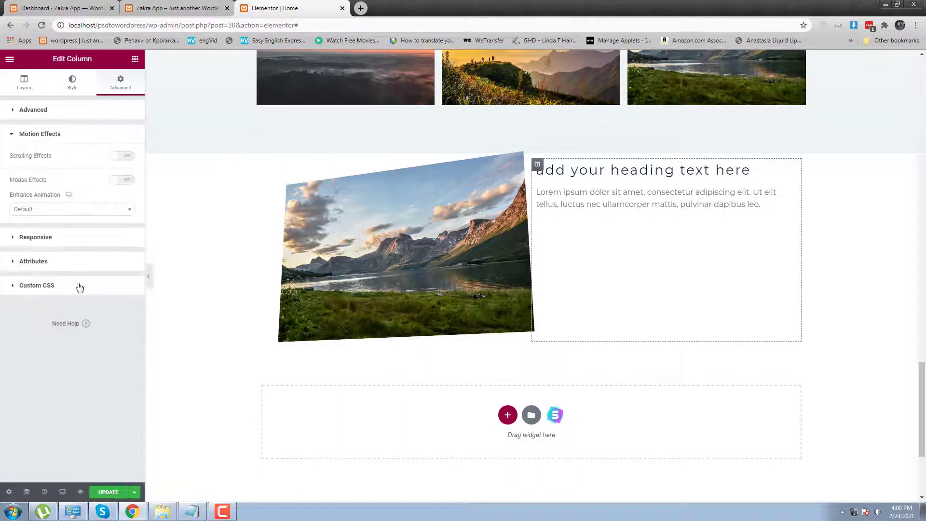
pyautogui.click(124, 180)
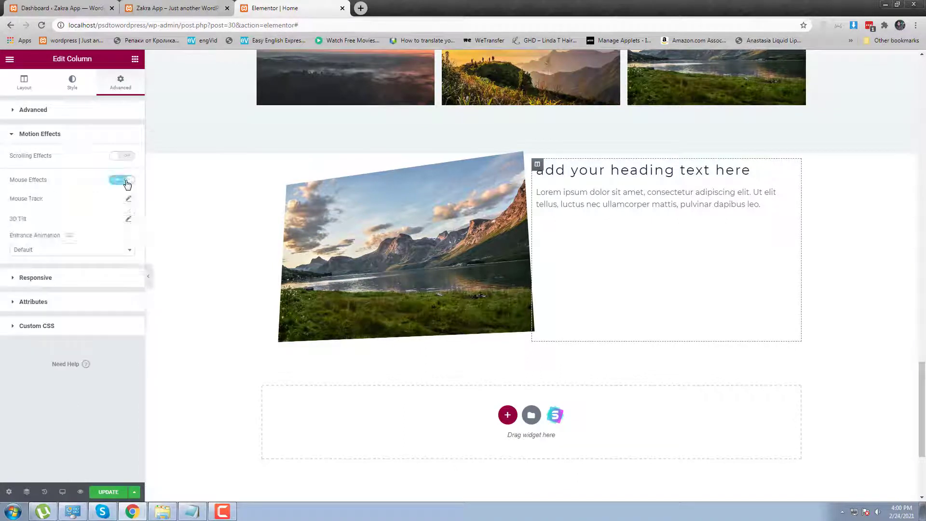
pyautogui.click(128, 220)
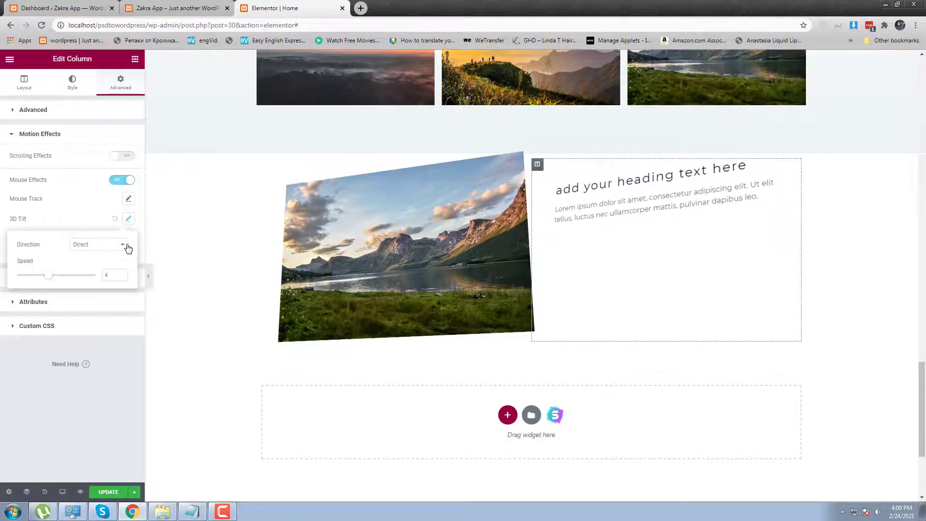
# Set the right column's 3D tilt direction to Opposite and its speed to 2.4.
pyautogui.click(117, 247)
pyautogui.click(97, 261)
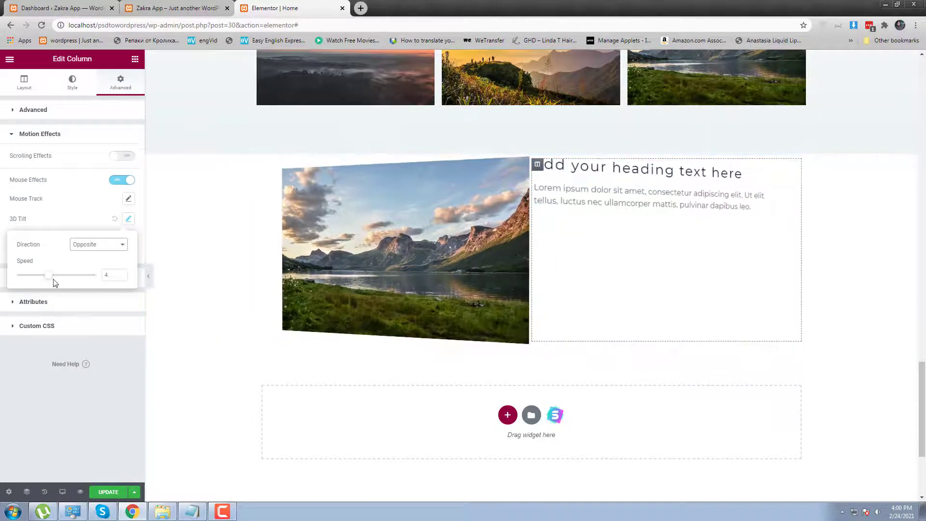
pyautogui.moveTo(47, 279); pyautogui.dragTo(34, 276)
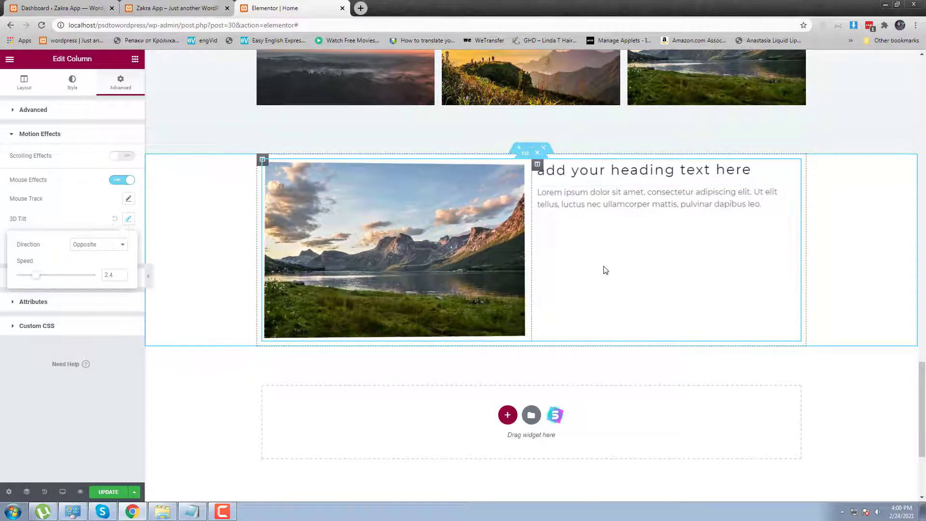
# Replace the placeholder heading text in the right column with "Tilt effect".
pyautogui.click(615, 173)
pyautogui.tripleClick(615, 173)
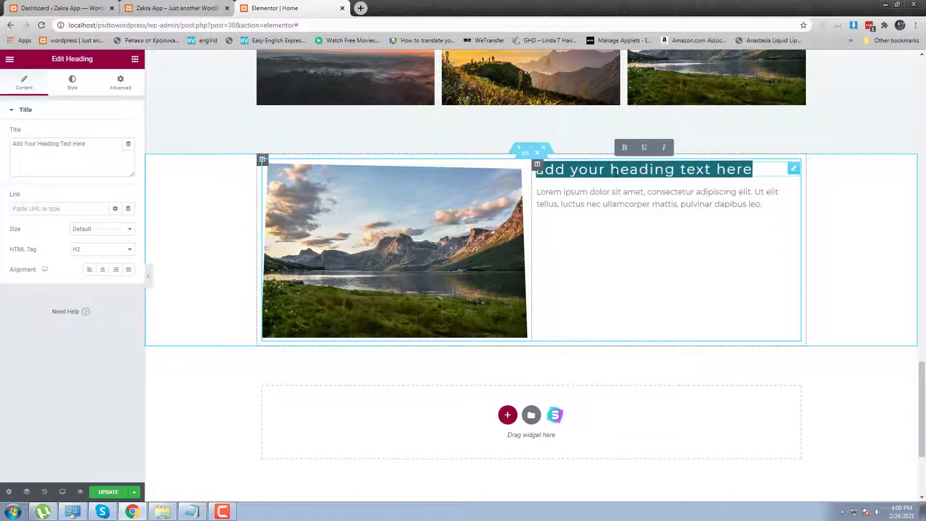
pyautogui.write('Ho')
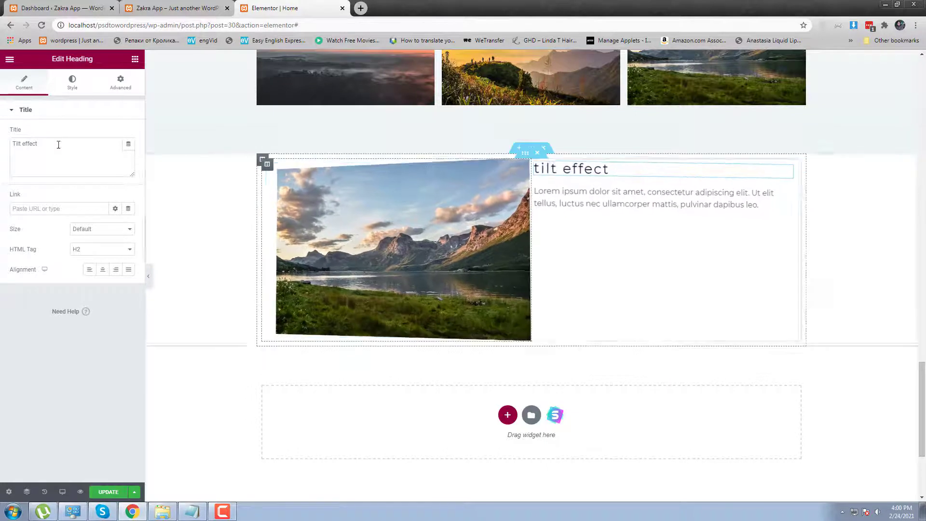
# Review the motion effects settings of the tilt effect heading and its column, and update the page.
pyautogui.click(118, 86)
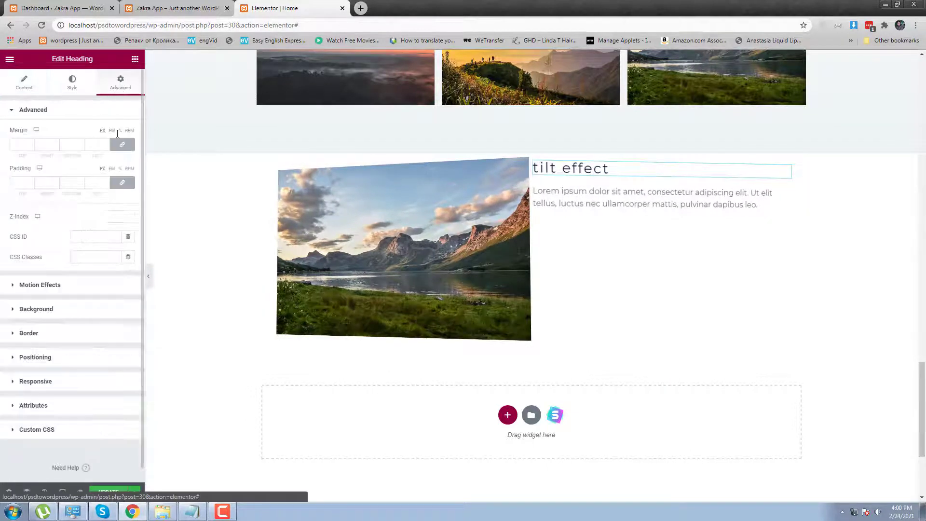
pyautogui.click(75, 291)
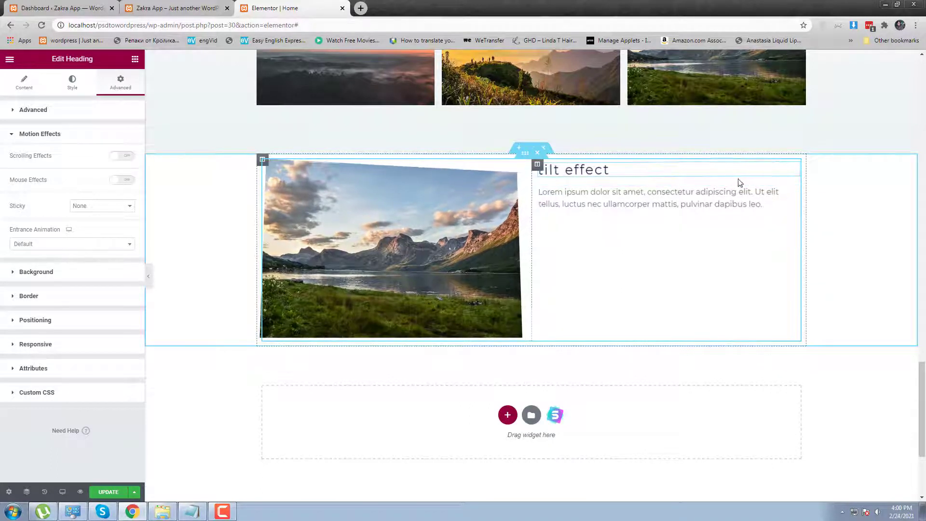
pyautogui.click(537, 165)
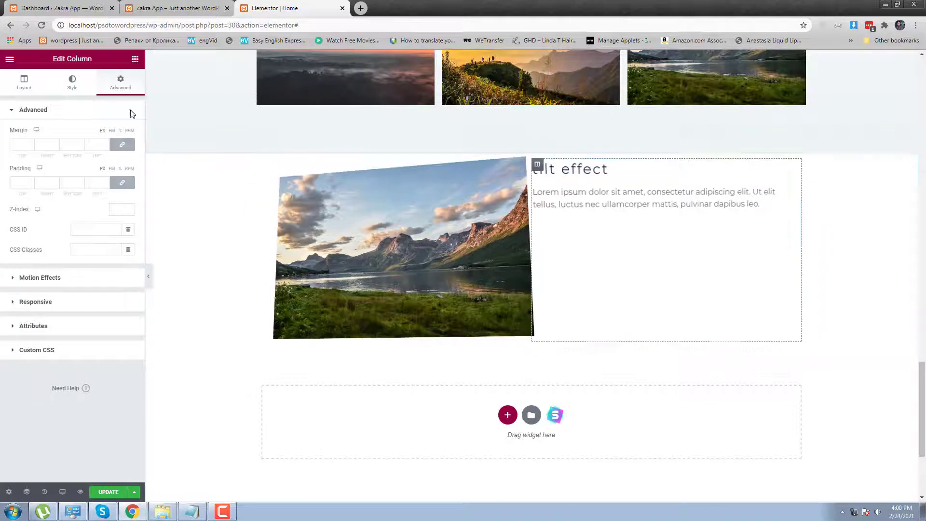
pyautogui.click(83, 286)
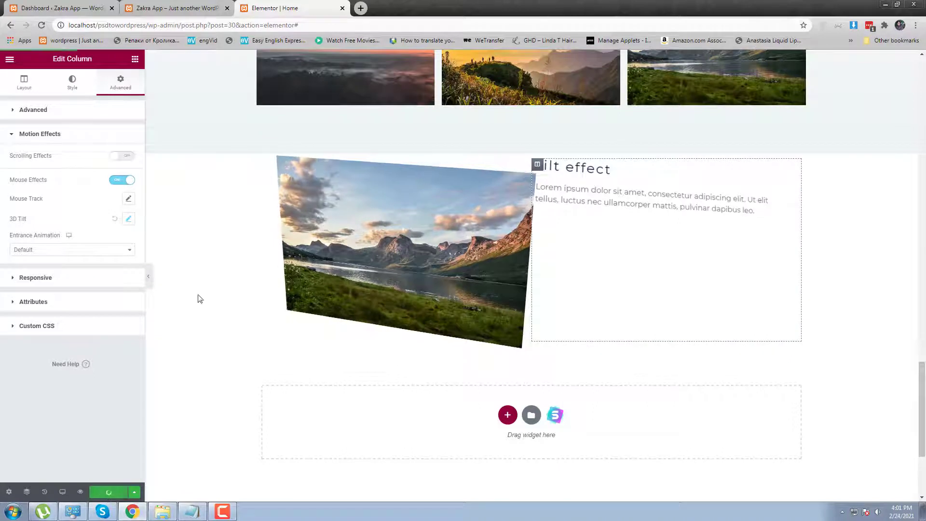
# Switch to the live site, reload the home page and view the tilt effect section and the service boxes.
pyautogui.click(176, 9)
pyautogui.click(191, 29)
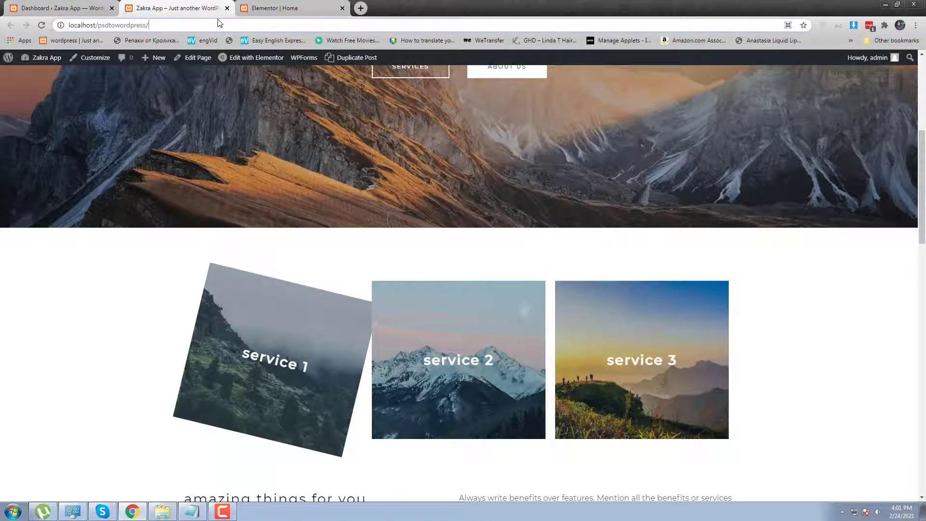
pyautogui.press('Return')
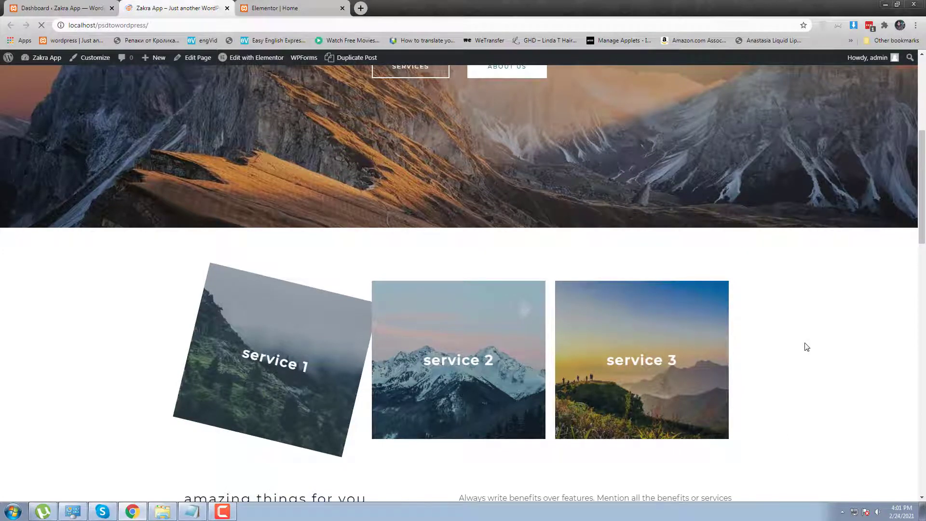
pyautogui.scroll(-10, 814, 355)
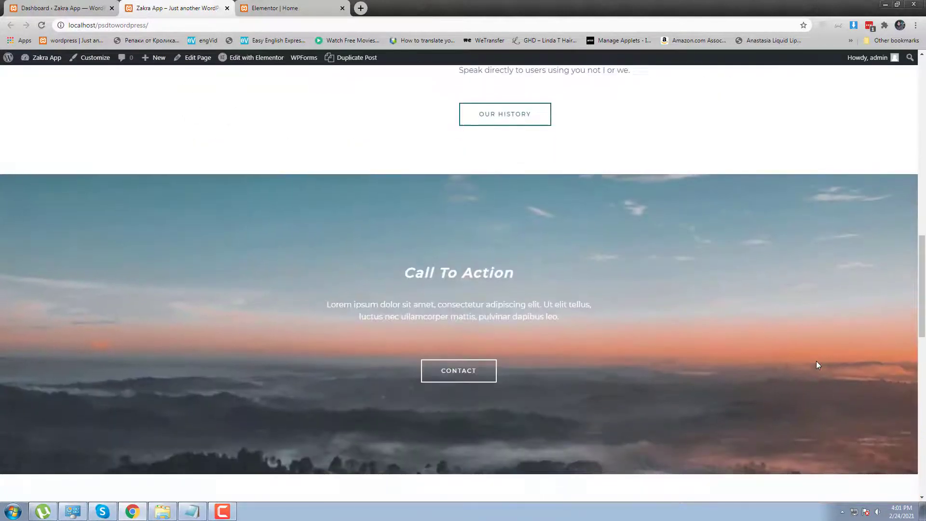
pyautogui.scroll(-10, 816, 361)
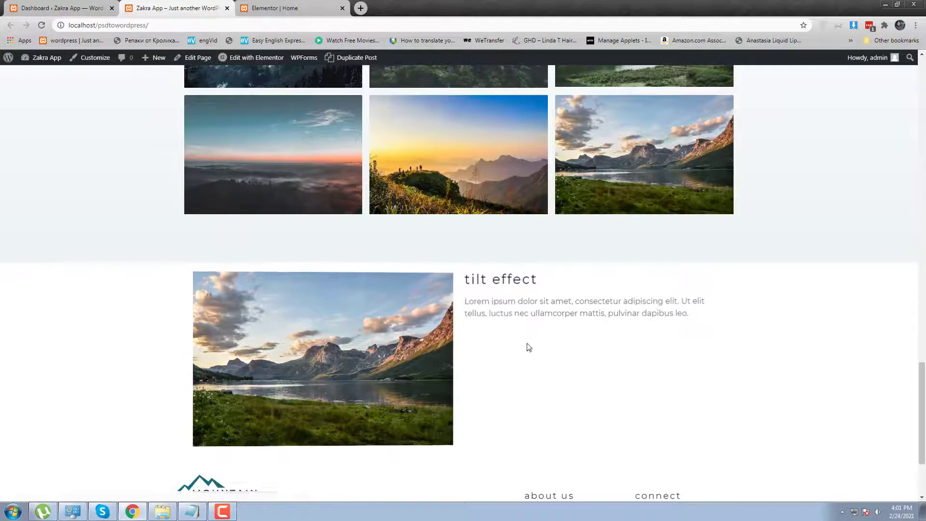
pyautogui.scroll(15, 528, 347)
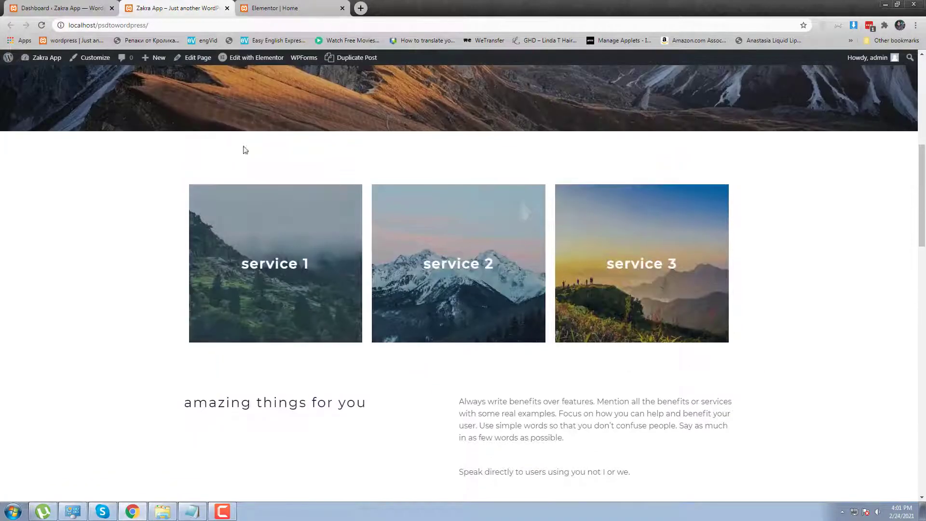
# Back in the Elementor editor, turn on Mouse Effects for the service 1 column and enable 3D Tilt.
pyautogui.hotkey('ctrl', 'Tab')
pyautogui.scroll(8, 613, 232)
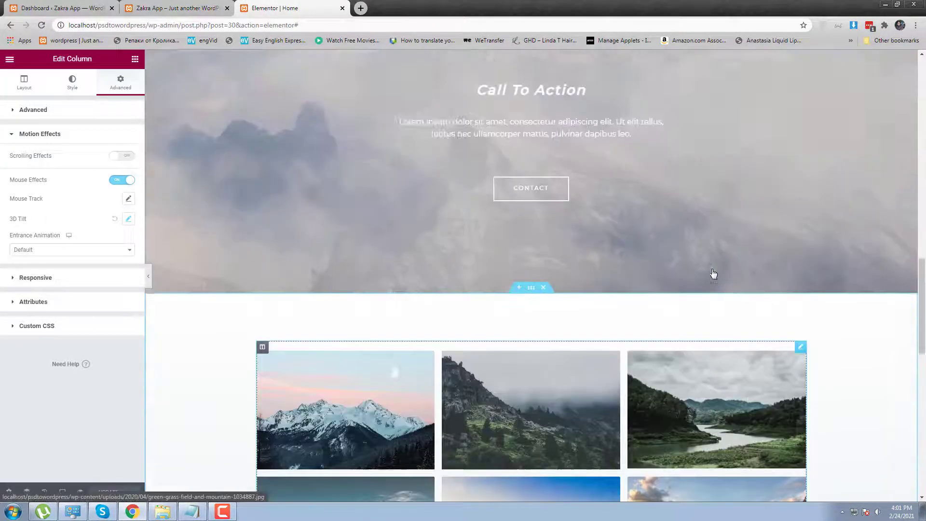
pyautogui.scroll(9, 629, 279)
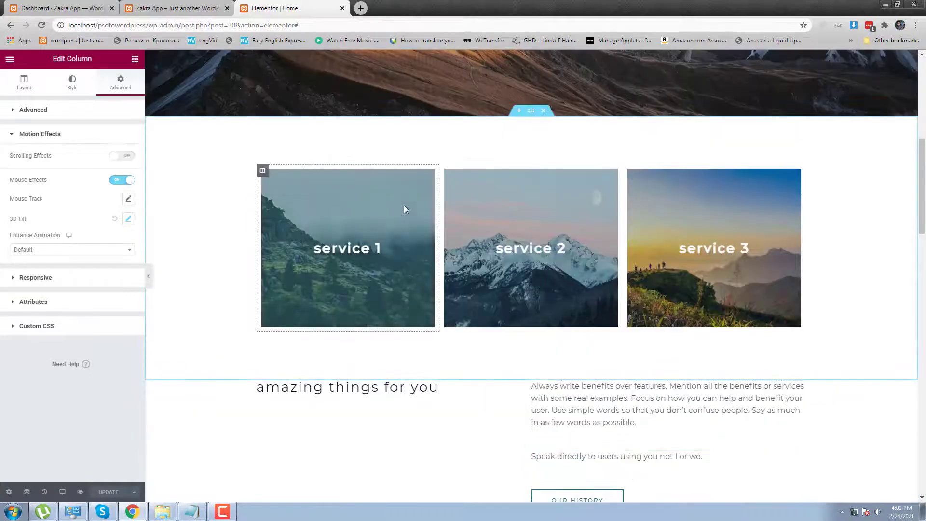
pyautogui.click(262, 171)
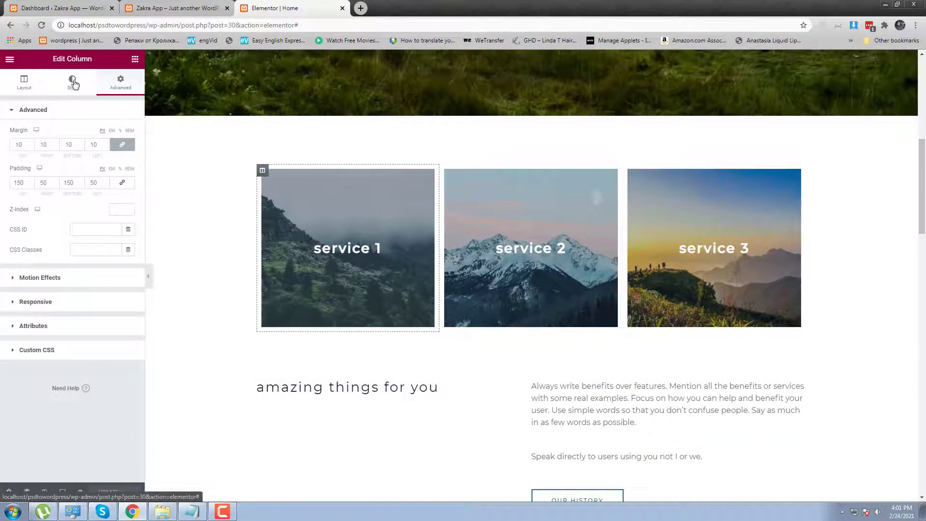
pyautogui.click(78, 280)
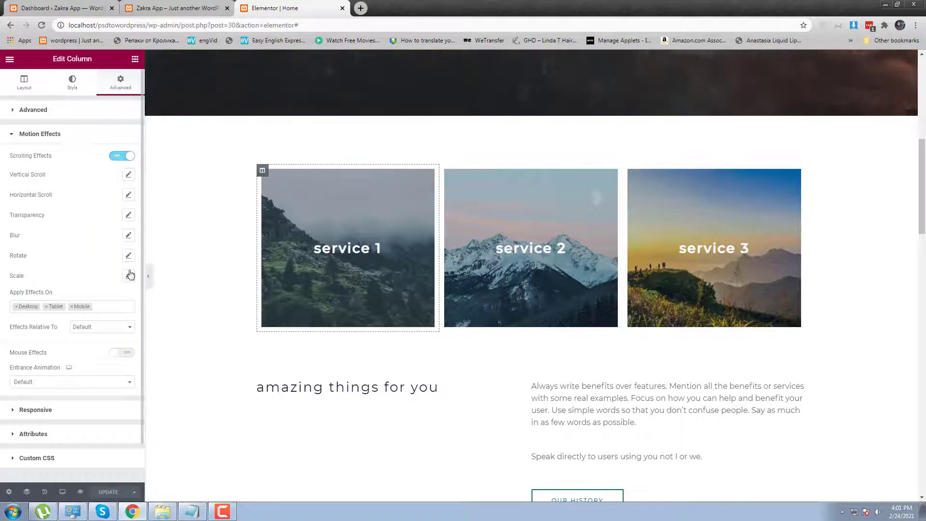
pyautogui.click(121, 353)
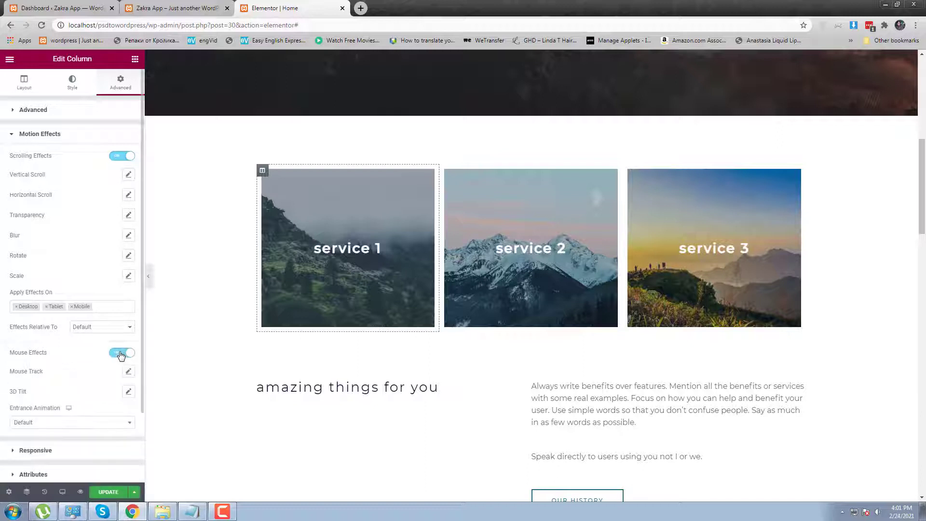
pyautogui.scroll(-2, 134, 401)
pyautogui.click(129, 308)
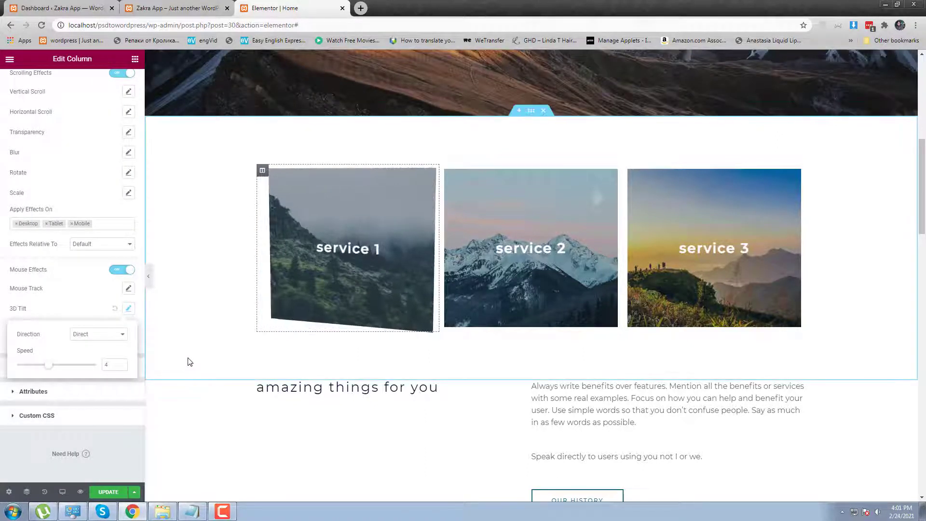
pyautogui.click(203, 349)
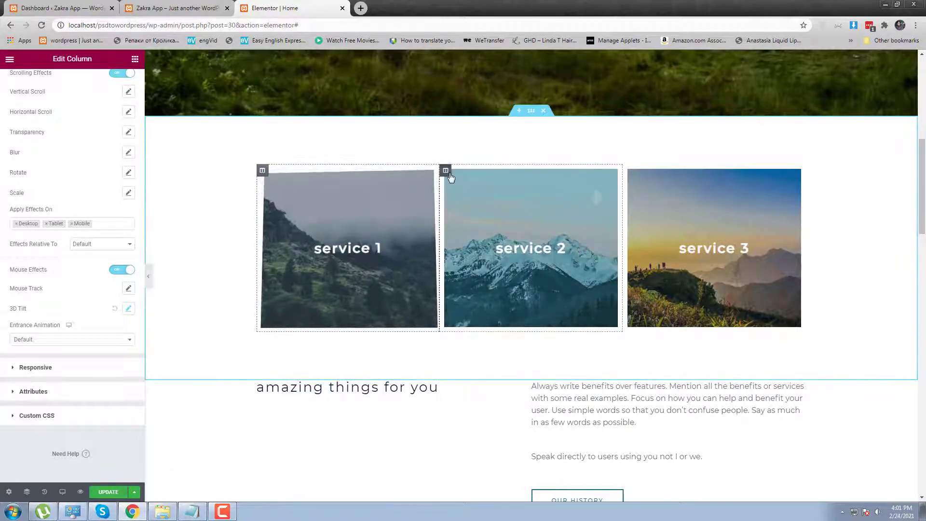
# Turn on Mouse Effects for the service 2 column and enable 3D Tilt with the Opposite direction.
pyautogui.click(446, 172)
pyautogui.click(123, 88)
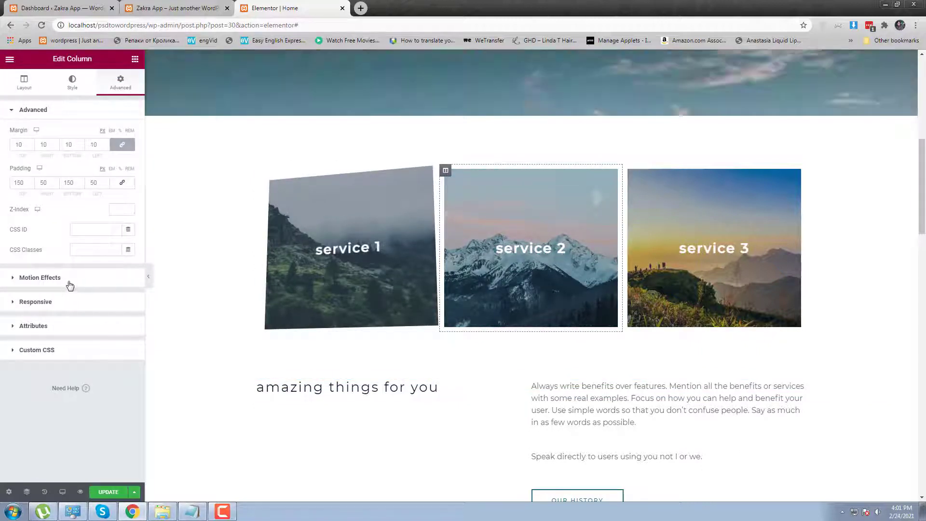
pyautogui.click(68, 286)
pyautogui.click(70, 211)
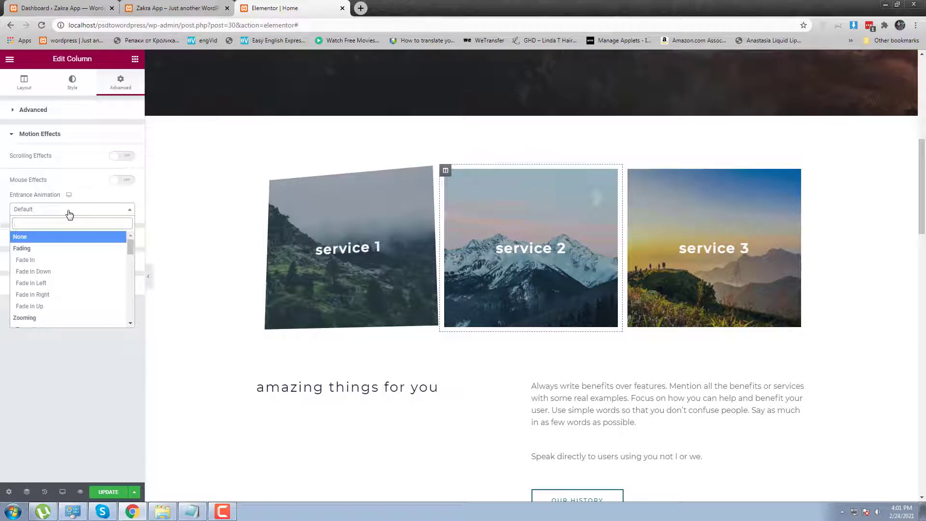
pyautogui.click(69, 211)
pyautogui.click(127, 180)
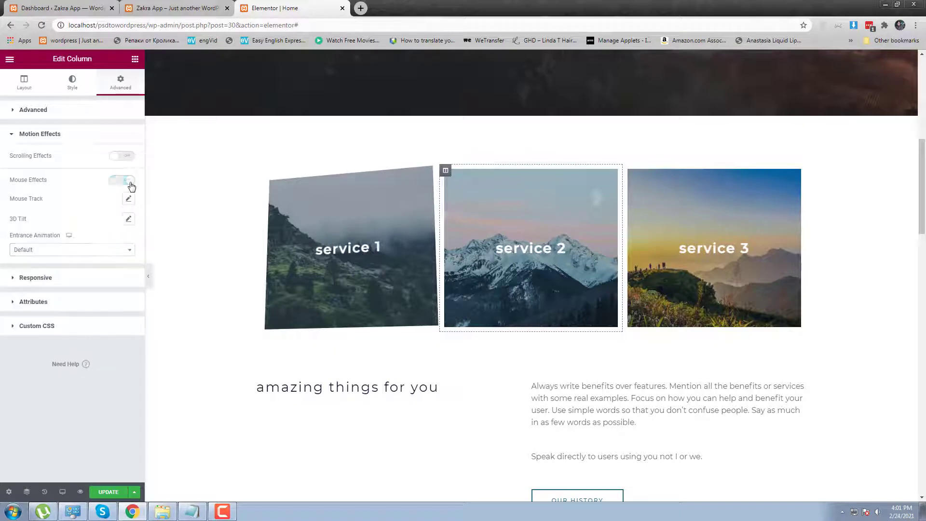
pyautogui.click(129, 220)
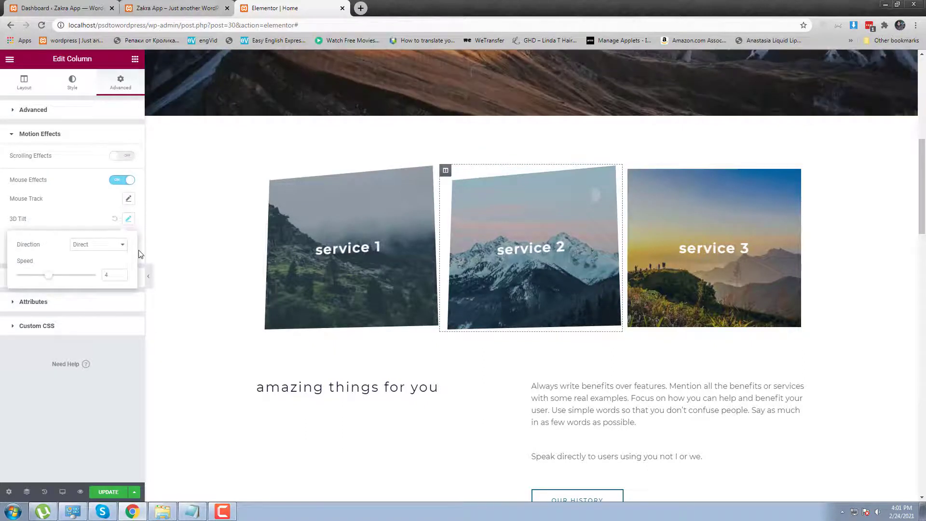
pyautogui.click(96, 245)
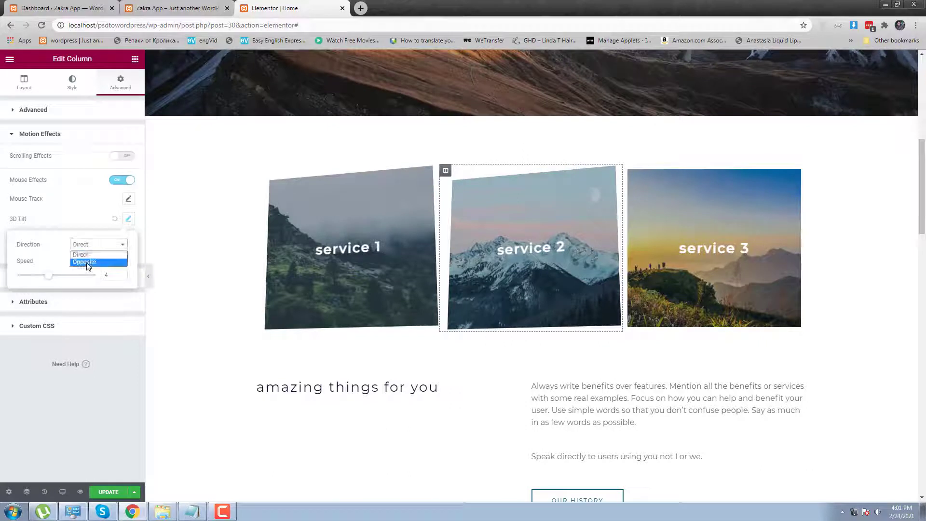
pyautogui.click(85, 263)
pyautogui.click(78, 201)
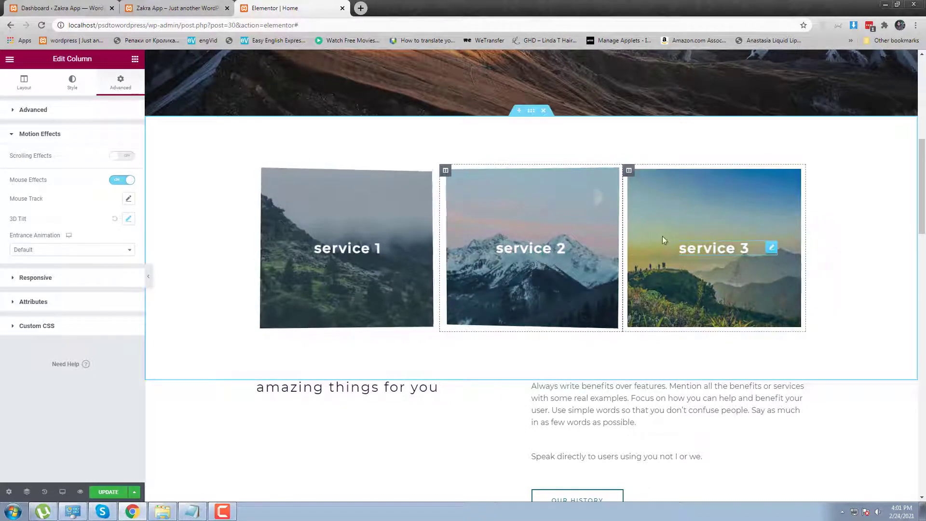
# Turn on Mouse Effects with 3D Tilt for the service 3 column and update the page.
pyautogui.click(629, 171)
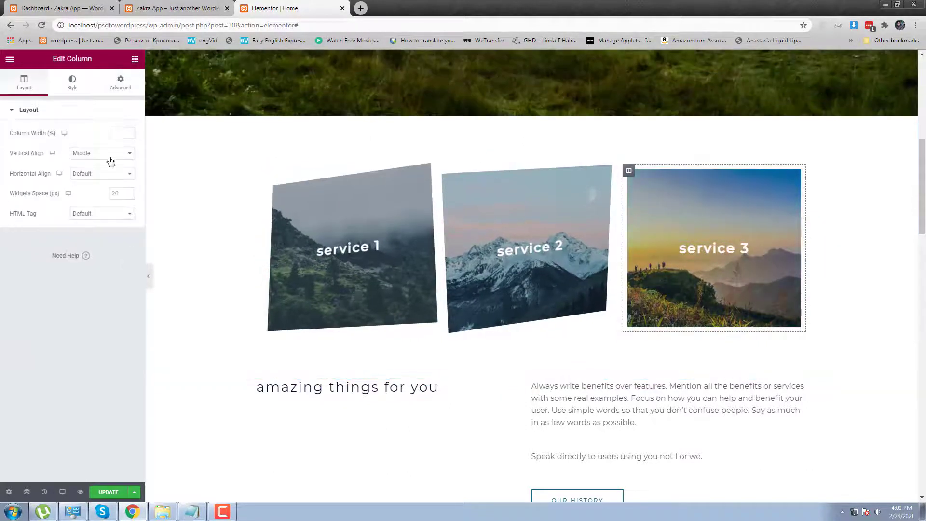
pyautogui.click(121, 83)
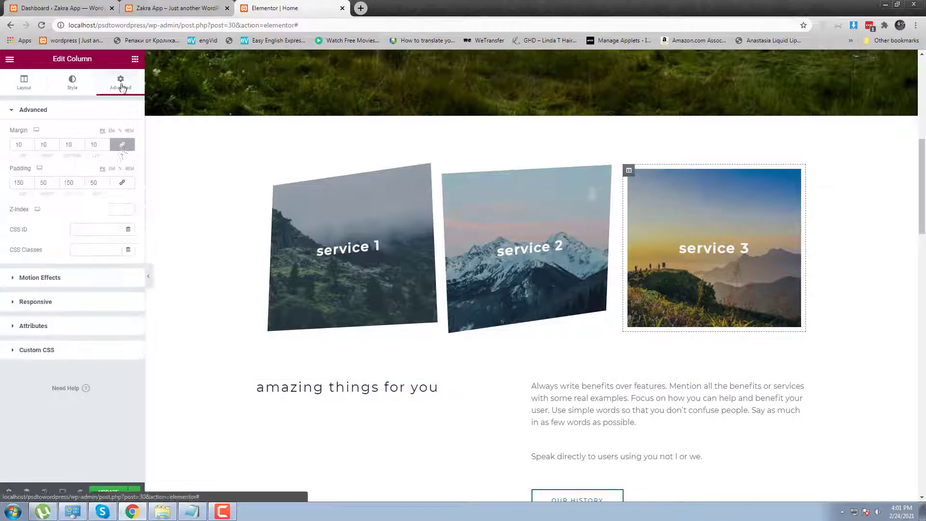
pyautogui.click(83, 285)
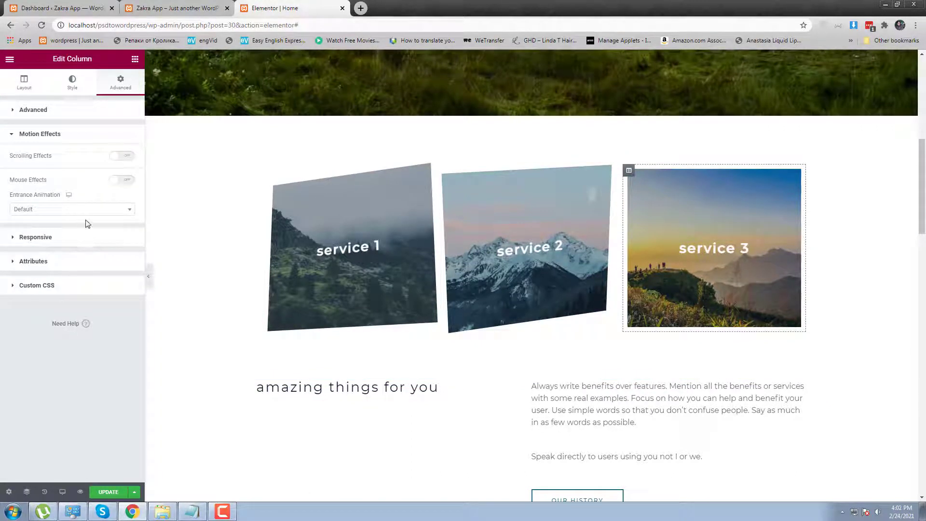
pyautogui.click(124, 180)
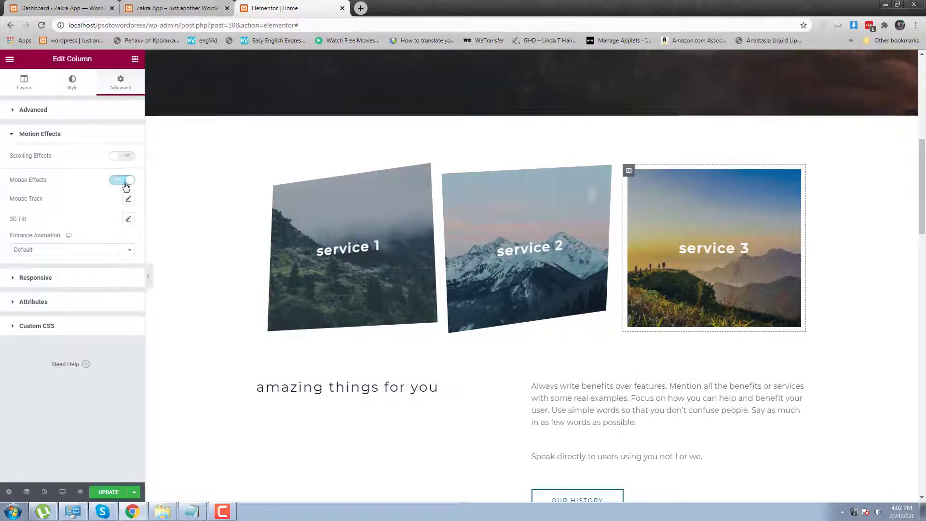
pyautogui.click(85, 250)
pyautogui.click(89, 250)
pyautogui.click(128, 219)
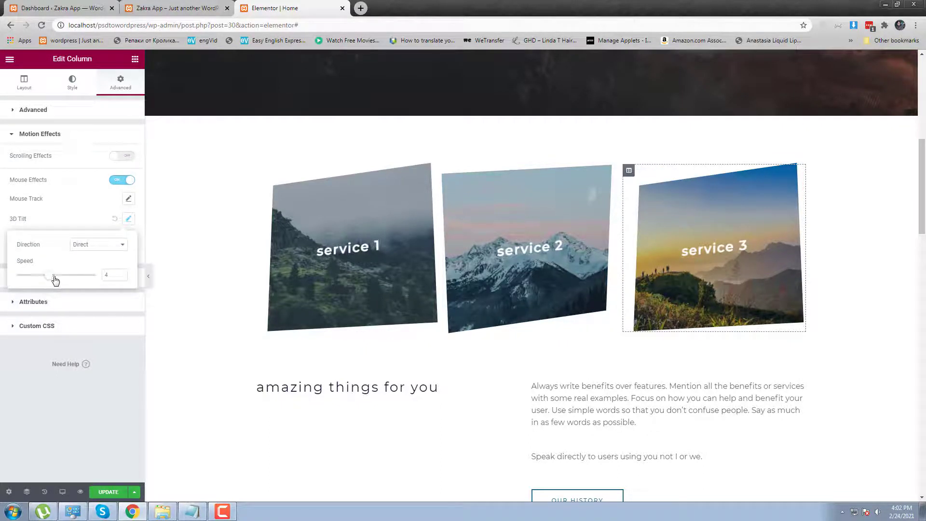
pyautogui.click(85, 212)
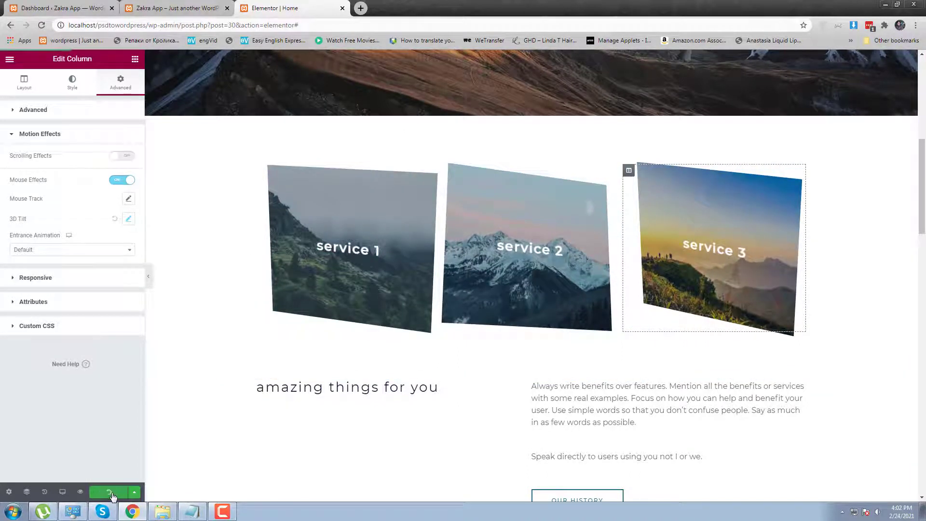
# Switch to the live site and reload the home page to check the tilt on the service boxes.
pyautogui.click(202, 8)
pyautogui.click(207, 22)
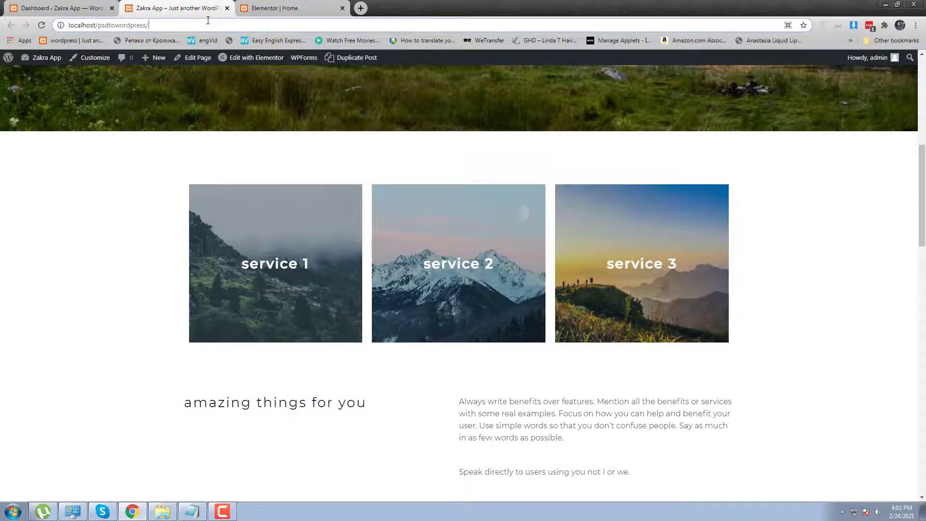
pyautogui.press('Return')
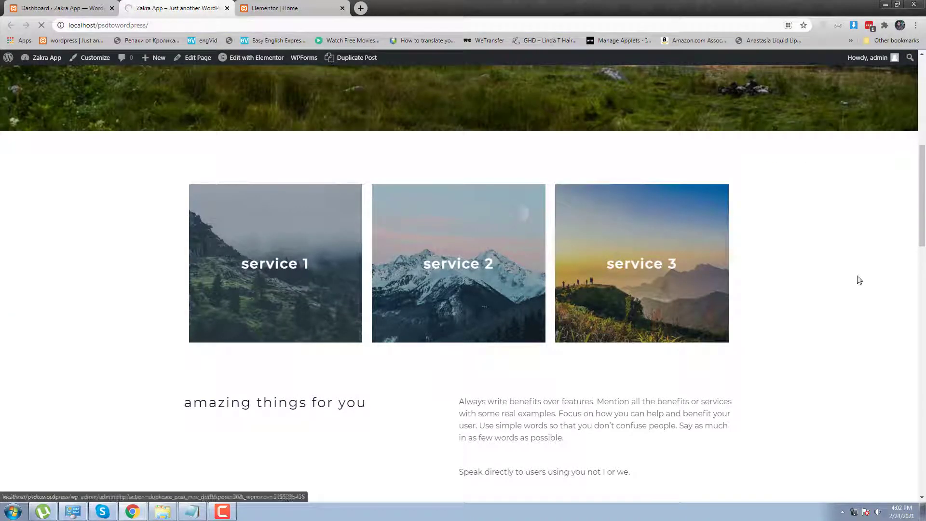